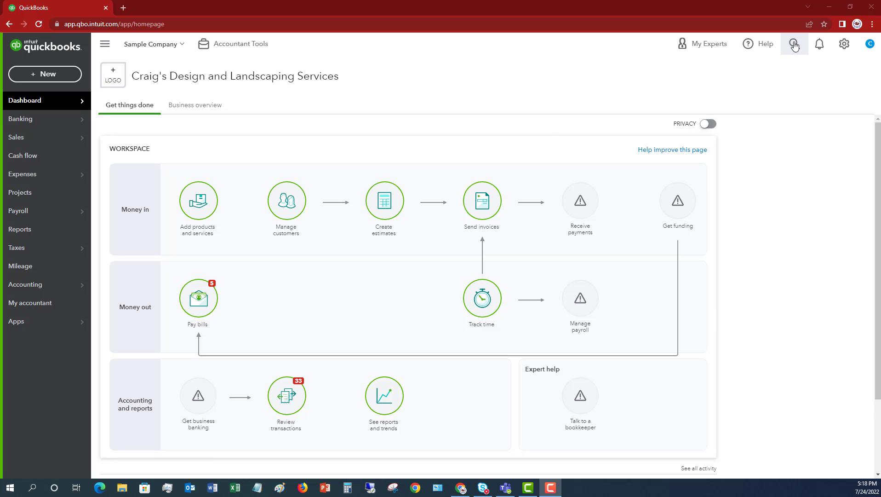
# From the search panel, view the Squeaky Kleen 07/03 credit card expense, then close it.
pyautogui.click(795, 44)
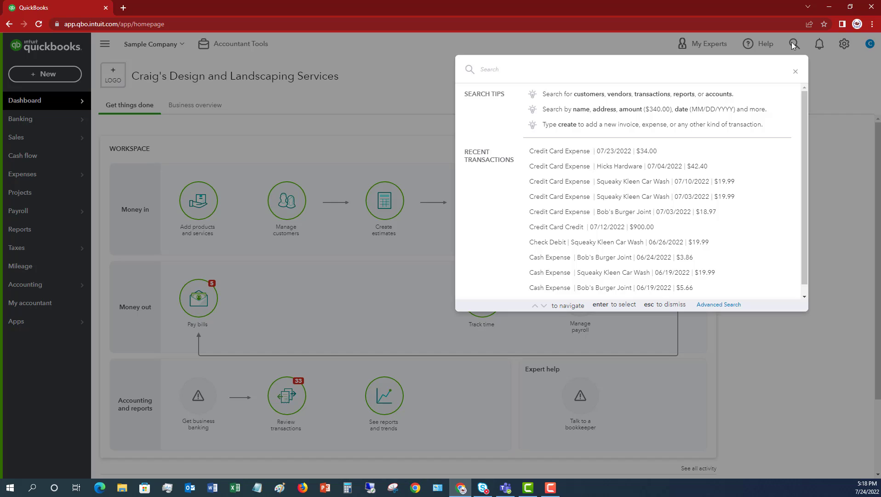
pyautogui.click(547, 72)
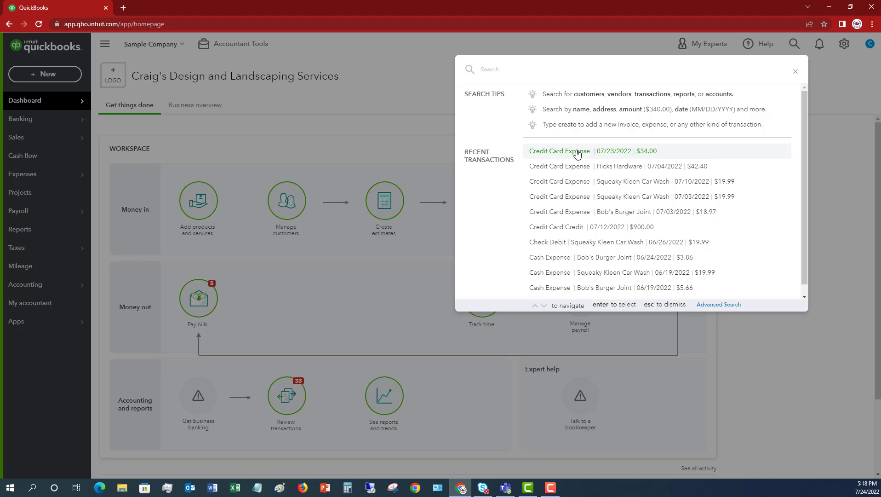
pyautogui.scroll(-1, 578, 154)
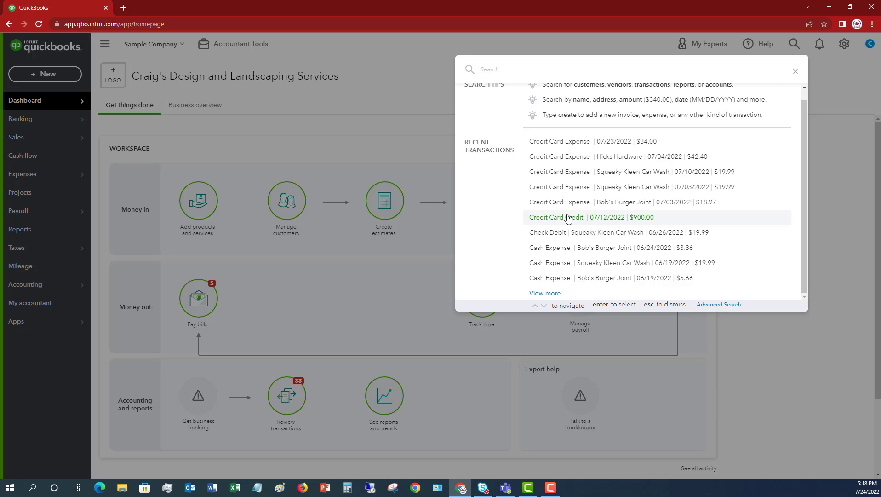
pyautogui.click(561, 187)
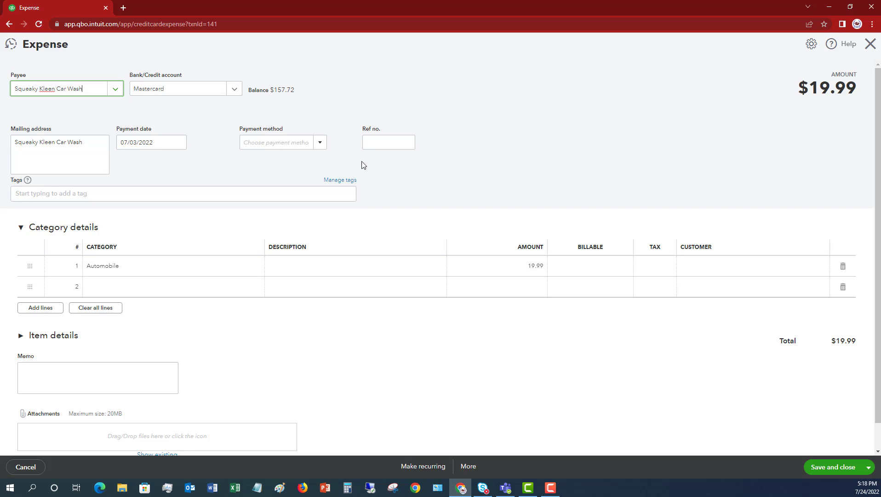
pyautogui.click(871, 44)
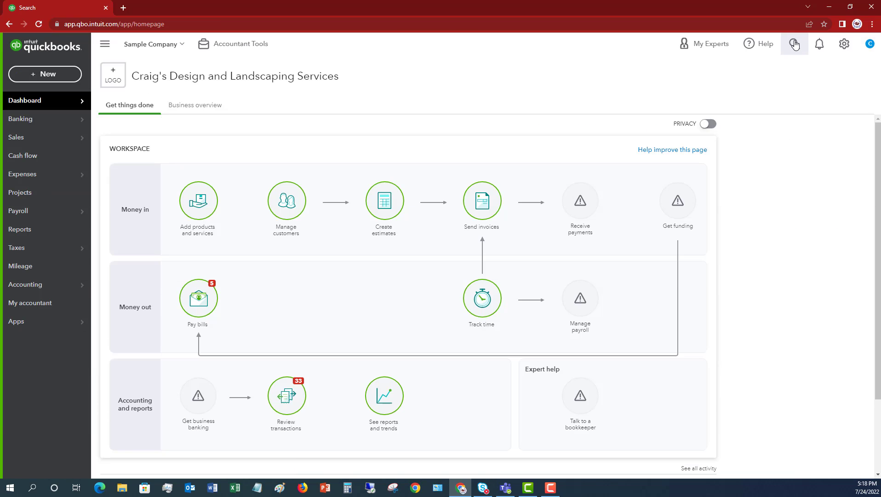
# Quick-search for 45.00, then replace the query with 'office'.
pyautogui.click(794, 44)
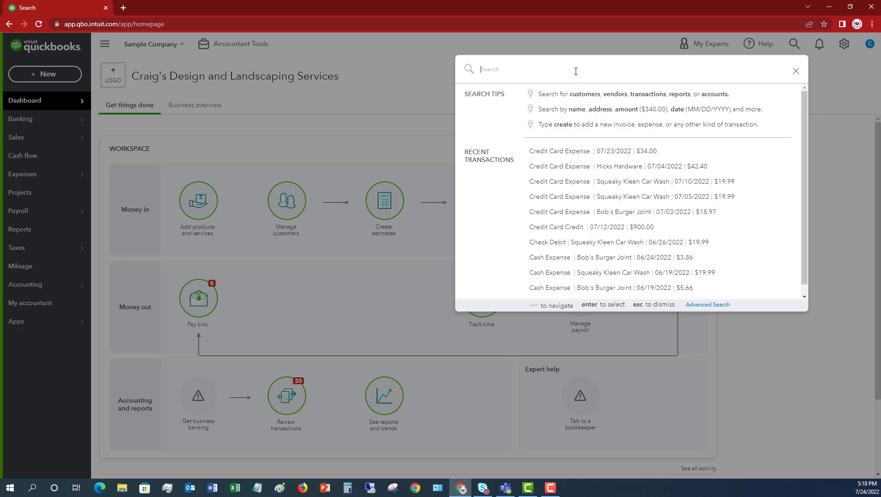
pyautogui.write('45.00')
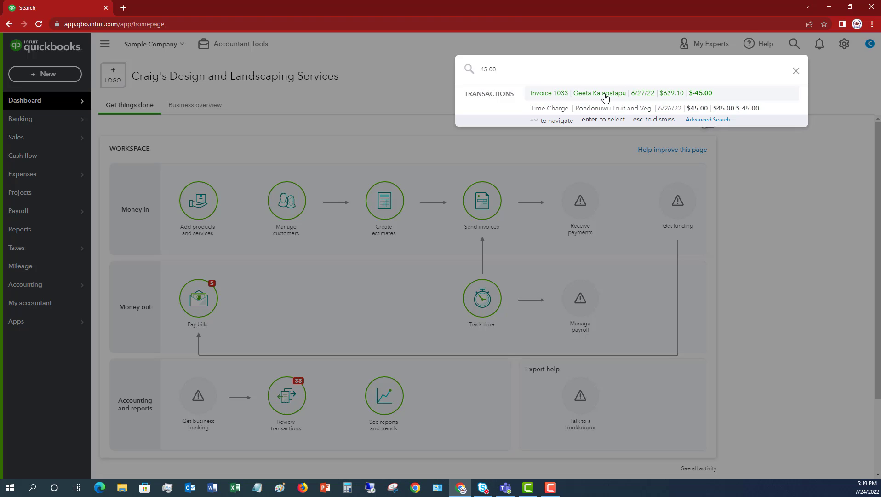
pyautogui.moveTo(507, 69); pyautogui.dragTo(468, 70)
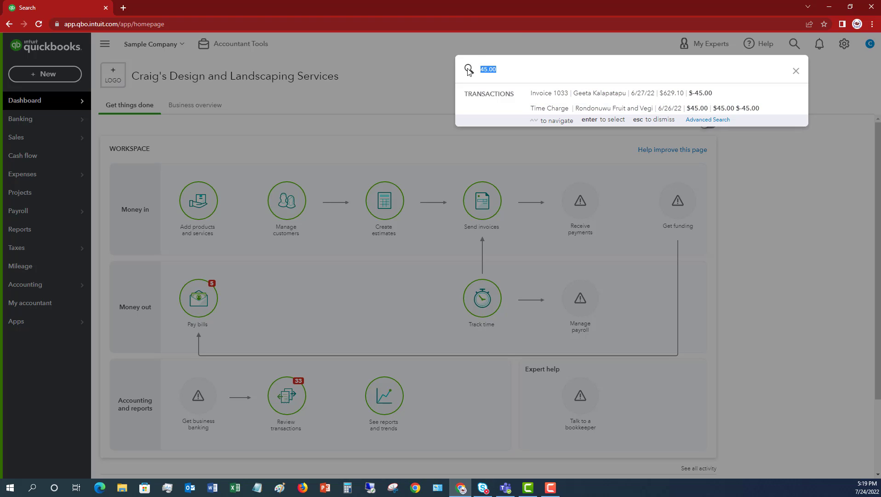
pyautogui.write('office')
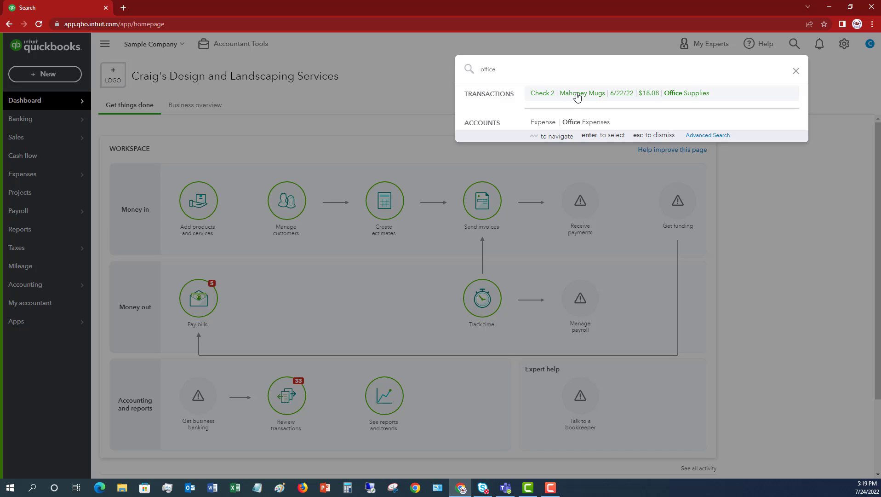
# Open Advanced Search with All Transactions as the type and list the filter fields.
pyautogui.click(706, 136)
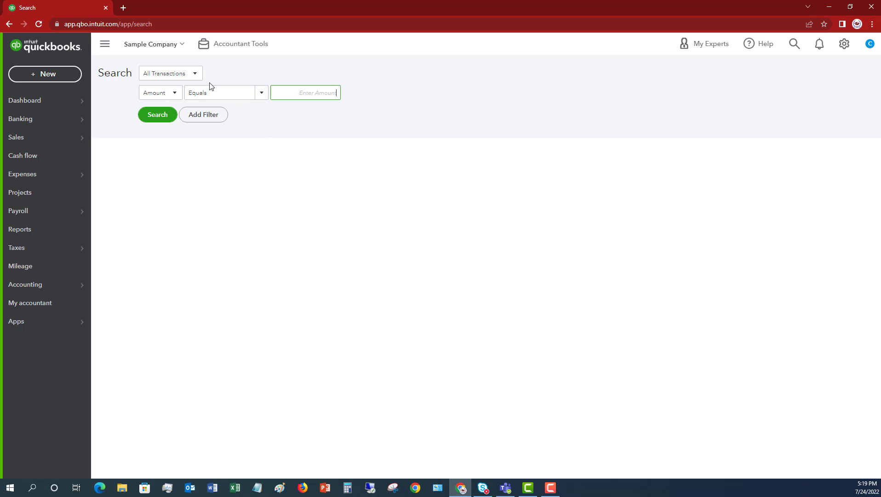
pyautogui.click(196, 75)
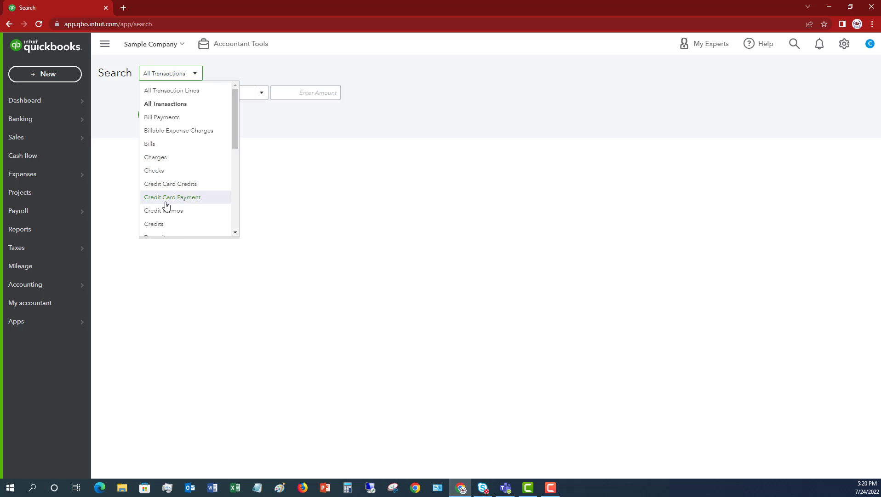
pyautogui.scroll(-5, 166, 205)
pyautogui.scroll(6, 167, 206)
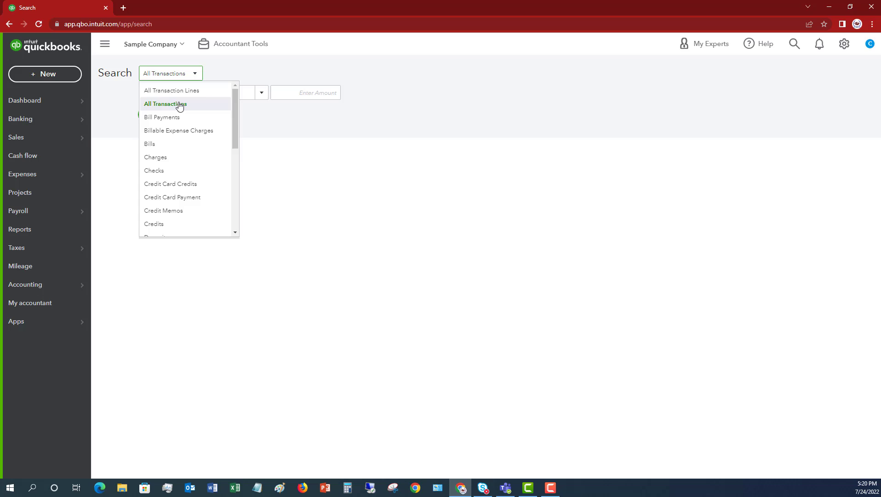
pyautogui.click(189, 107)
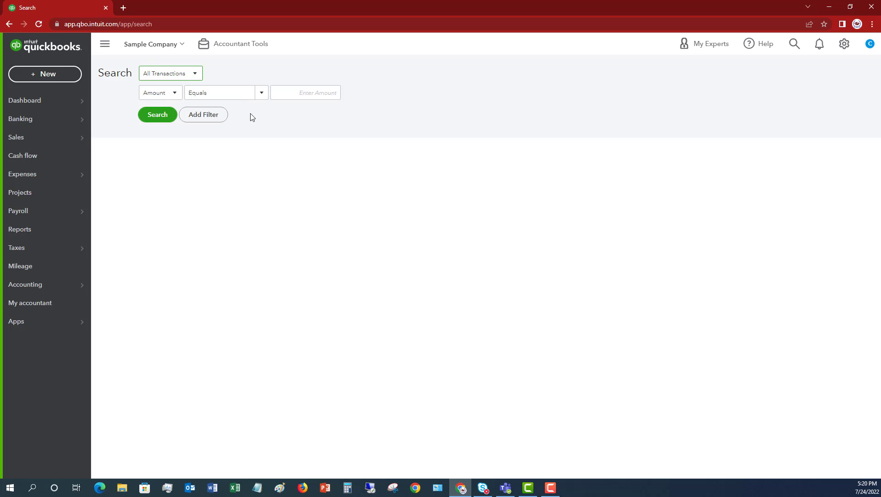
pyautogui.click(174, 93)
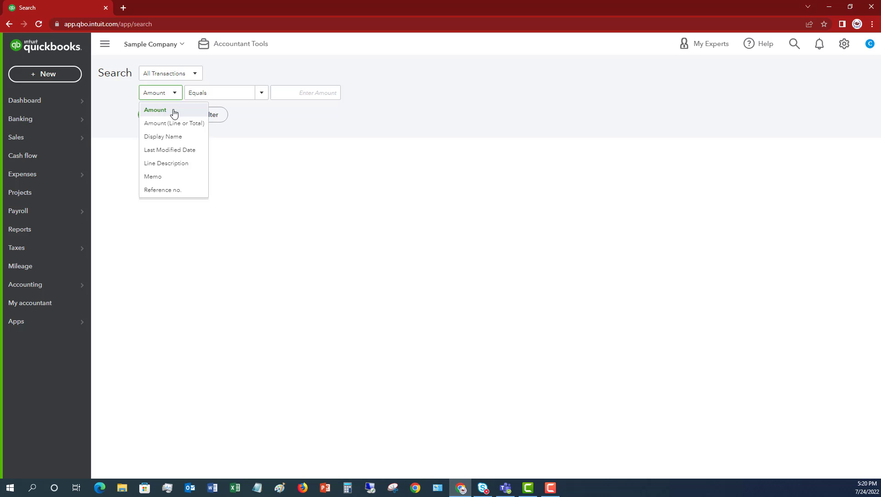
# Filter by Amount Greater Than or Equal 500.00 and run the search, returning 19 results.
pyautogui.click(167, 112)
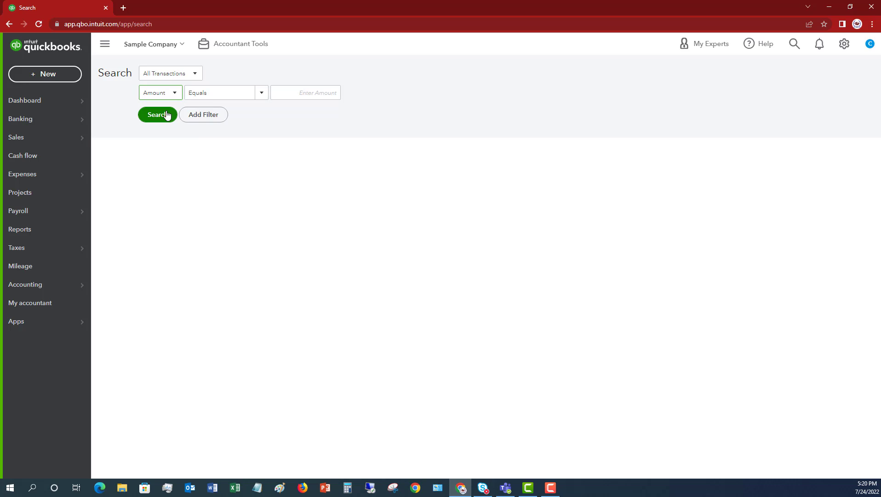
pyautogui.click(261, 93)
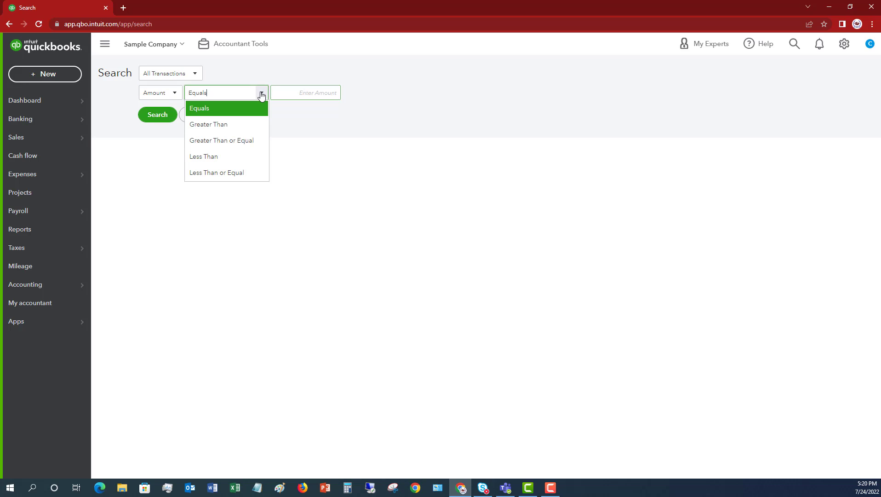
pyautogui.click(209, 140)
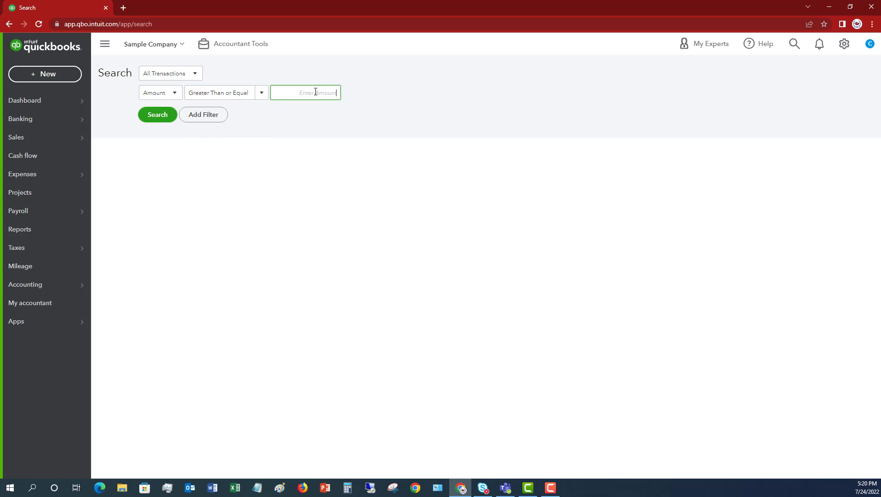
pyautogui.write('500.00')
pyautogui.click(157, 115)
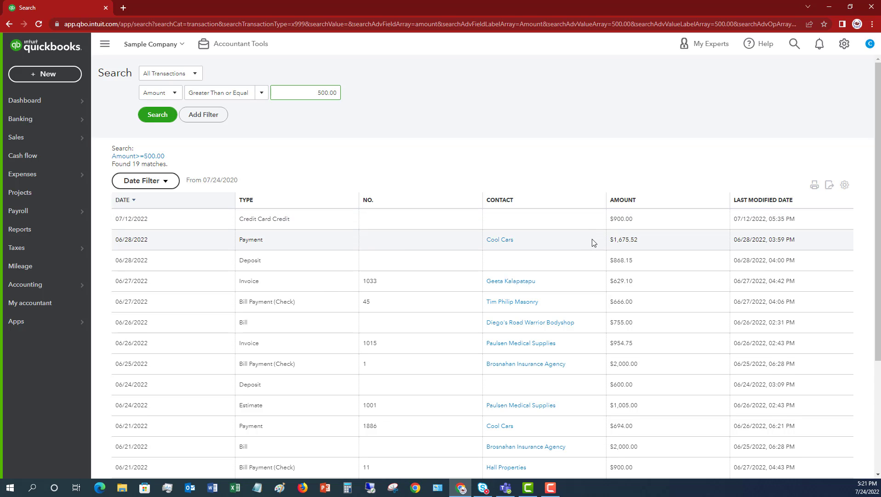
pyautogui.scroll(-3, 593, 241)
pyautogui.scroll(3, 354, 285)
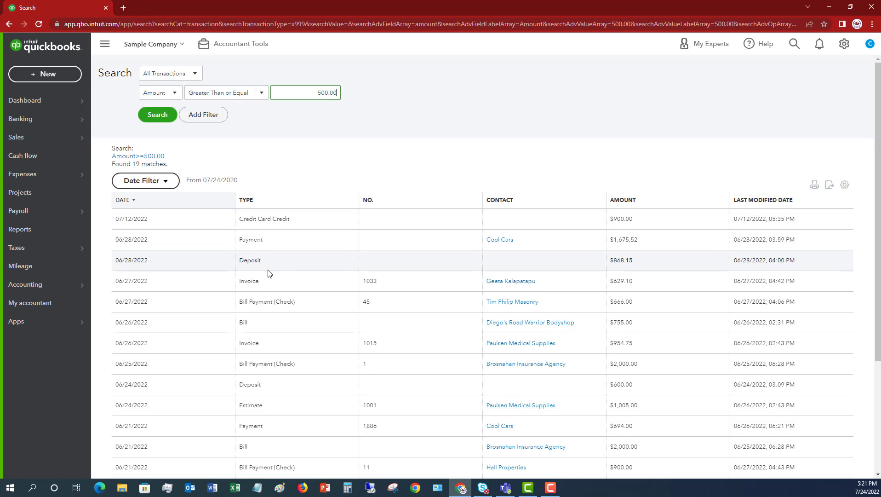
pyautogui.click(197, 74)
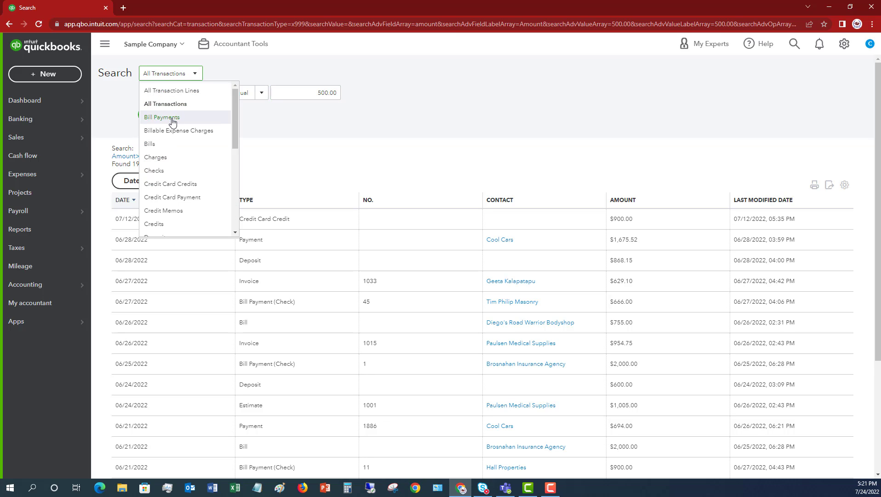
pyautogui.scroll(-5, 181, 125)
pyautogui.scroll(5, 180, 125)
pyautogui.click(173, 103)
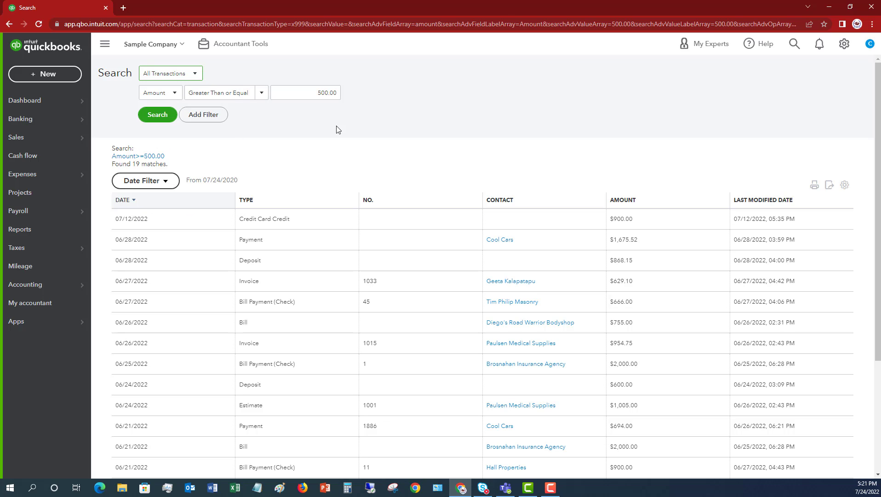
pyautogui.click(203, 117)
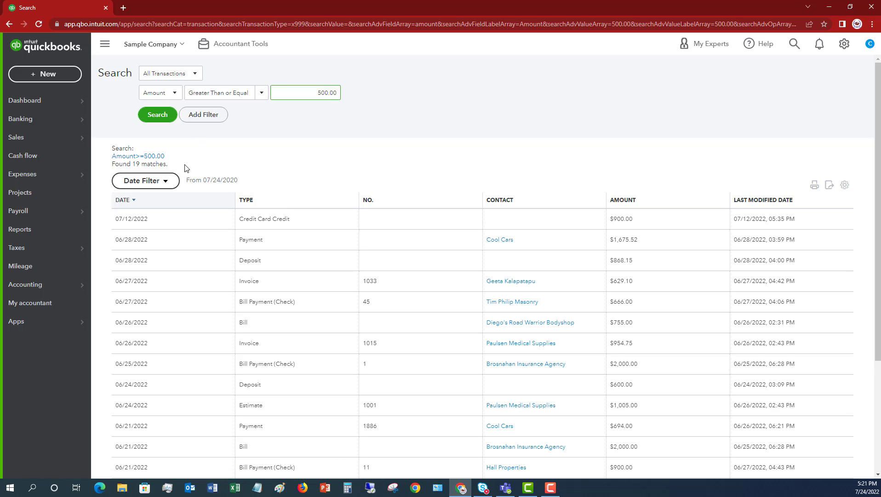
# Apply a This Month date filter, leaving only the $900.00 credit card credit of 07/12/2022.
pyautogui.click(171, 181)
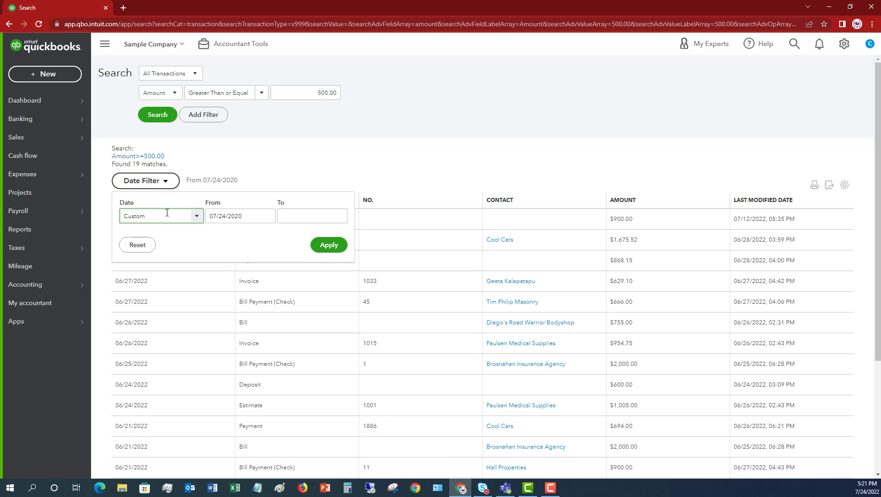
pyautogui.click(197, 217)
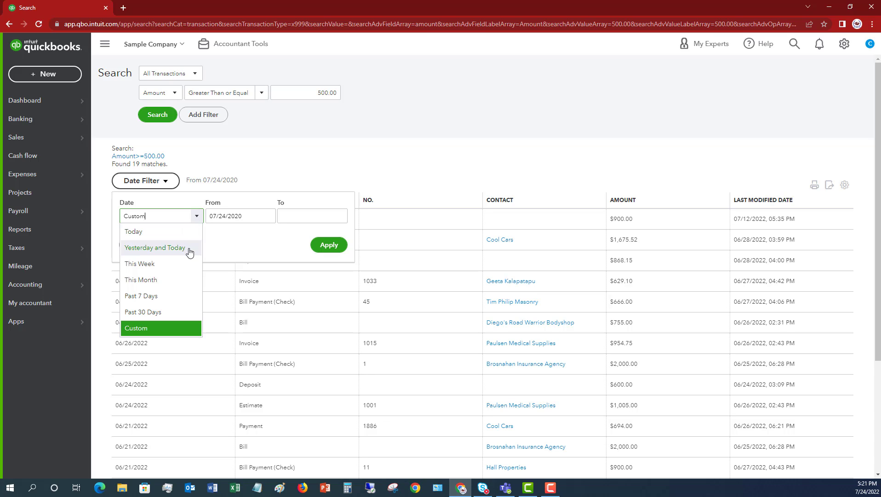
pyautogui.click(149, 280)
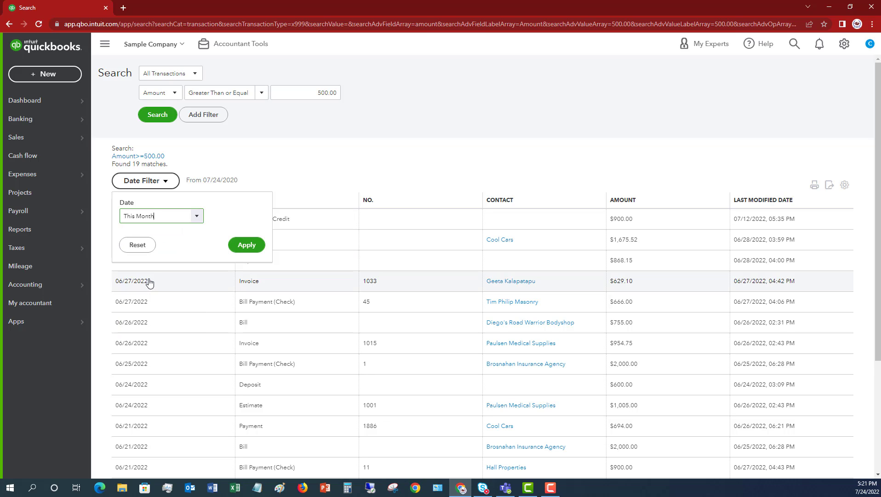
pyautogui.click(248, 244)
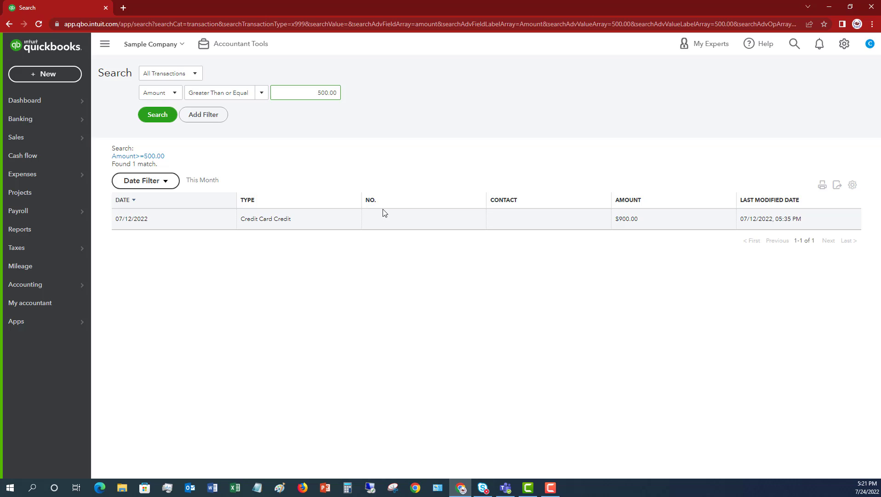
pyautogui.click(362, 221)
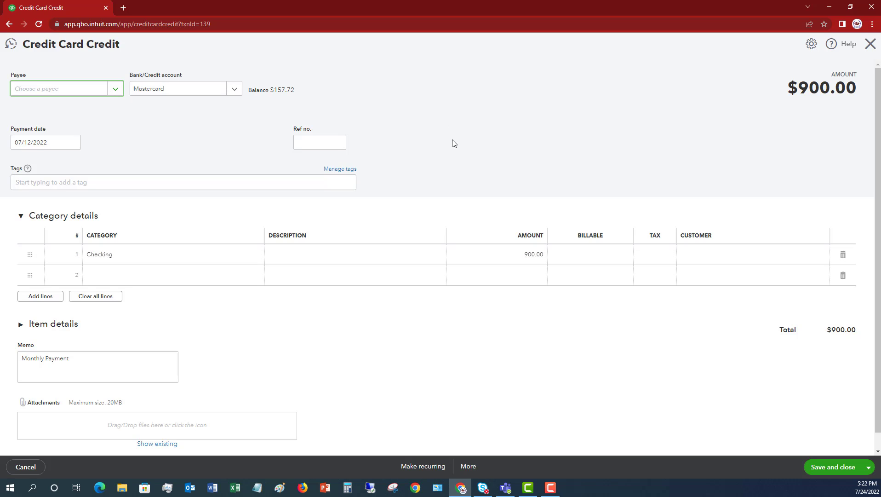
pyautogui.click(871, 44)
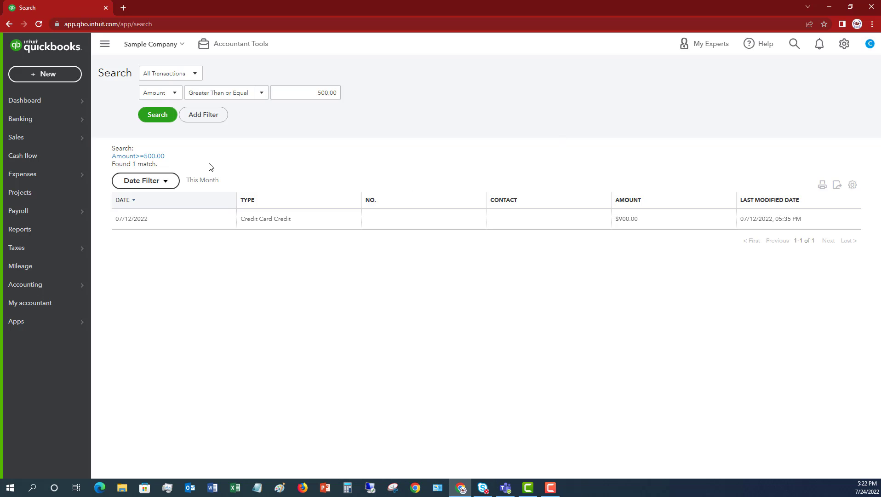
# Switch the date filter to Past 30 Days, showing 10 matching transactions.
pyautogui.click(166, 184)
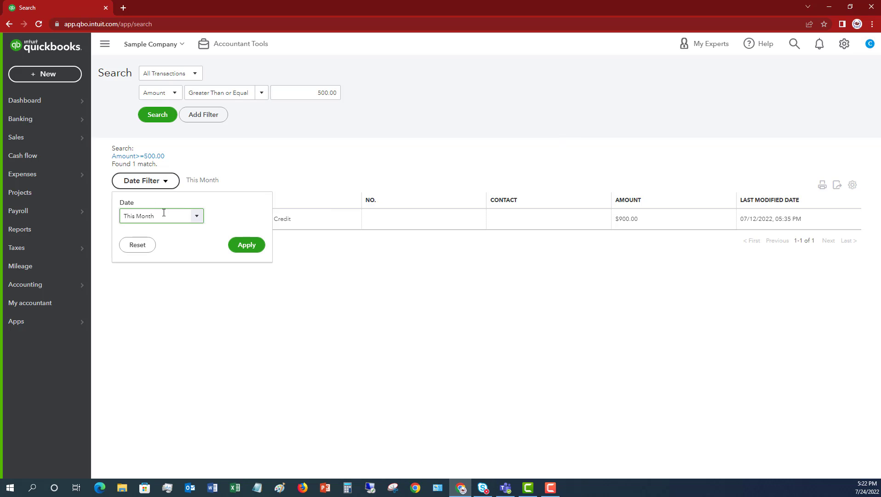
pyautogui.click(198, 216)
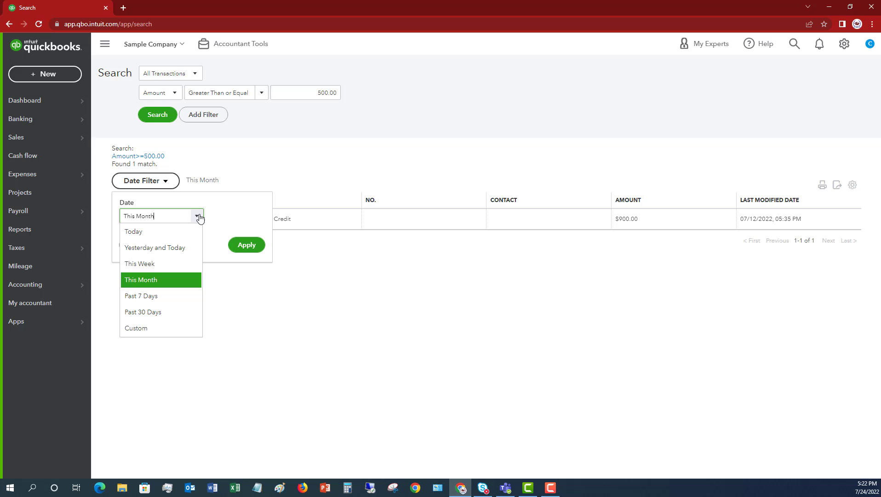
pyautogui.click(198, 216)
pyautogui.click(197, 216)
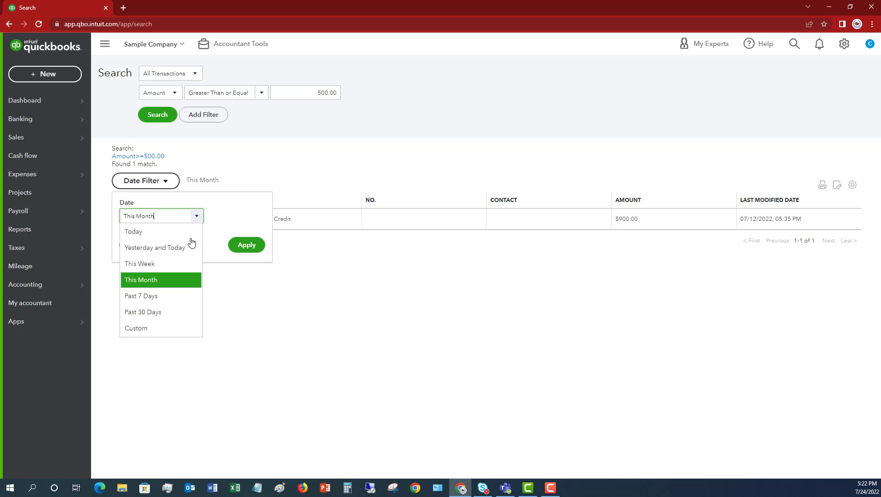
pyautogui.click(159, 312)
pyautogui.click(248, 244)
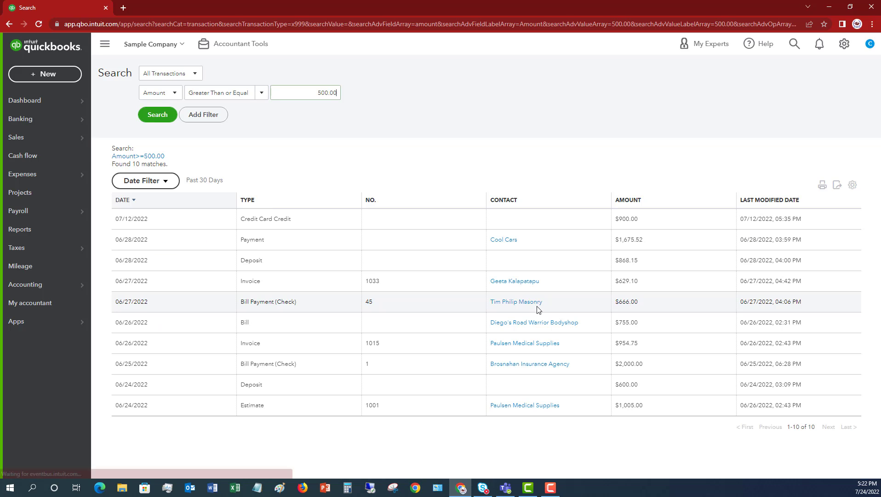